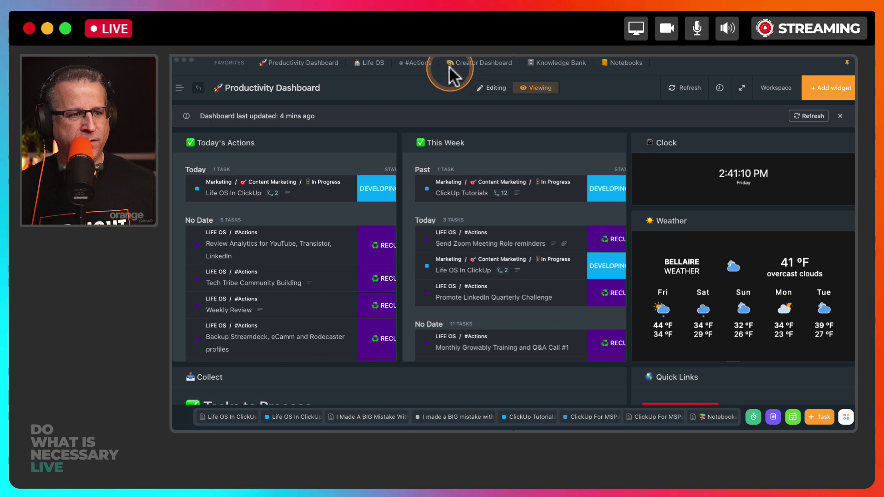
Step: Open the #Actions list from favorites and show the sidebar listing the workspace's Spaces
left_click(426, 64)
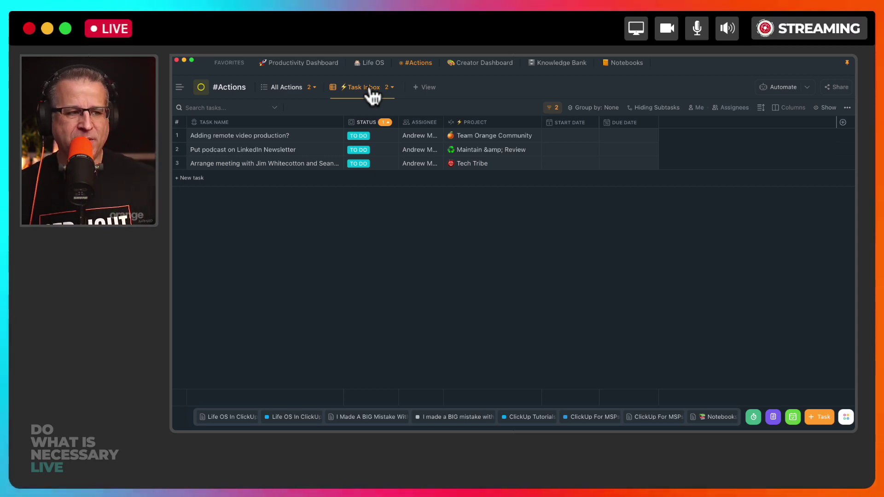
left_click(180, 89)
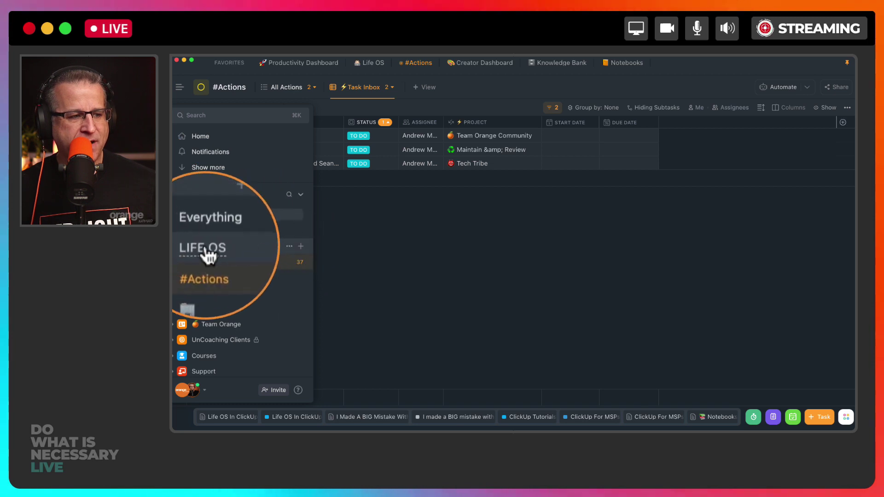
Step: Review the LIFE OS Space's default view settings, leaving List as the only required view
left_click(289, 246)
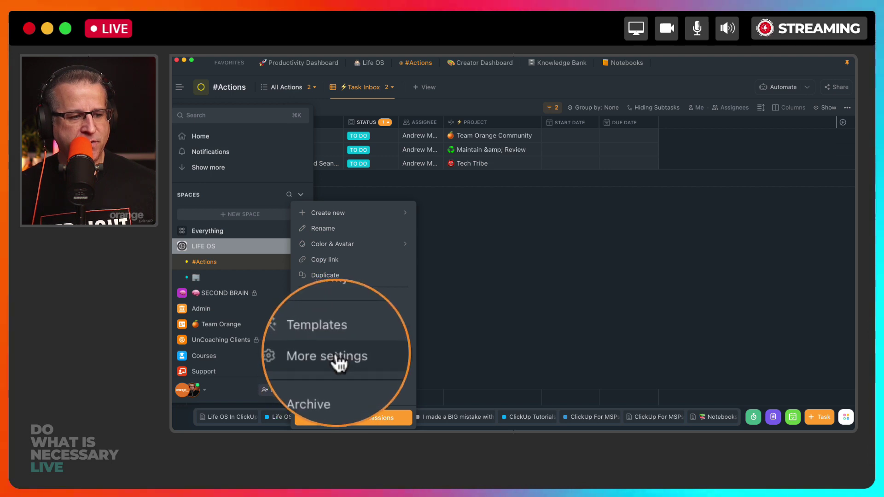
mouse_move(396, 362)
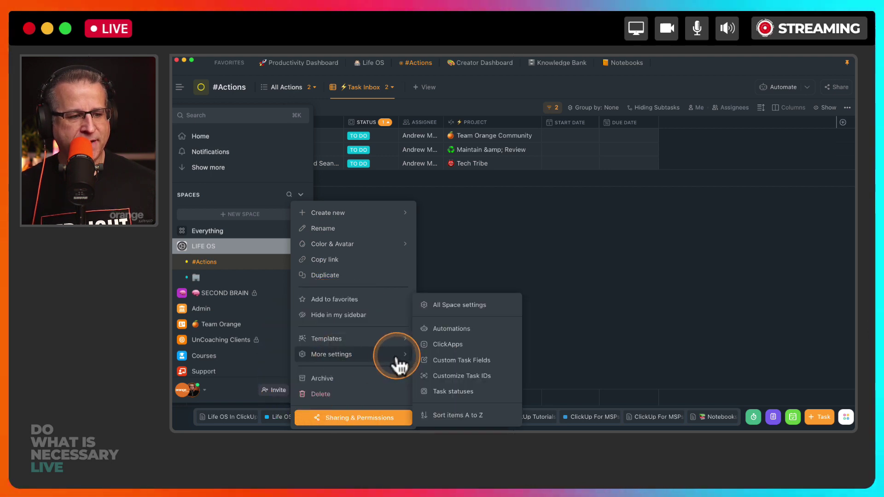
left_click(454, 310)
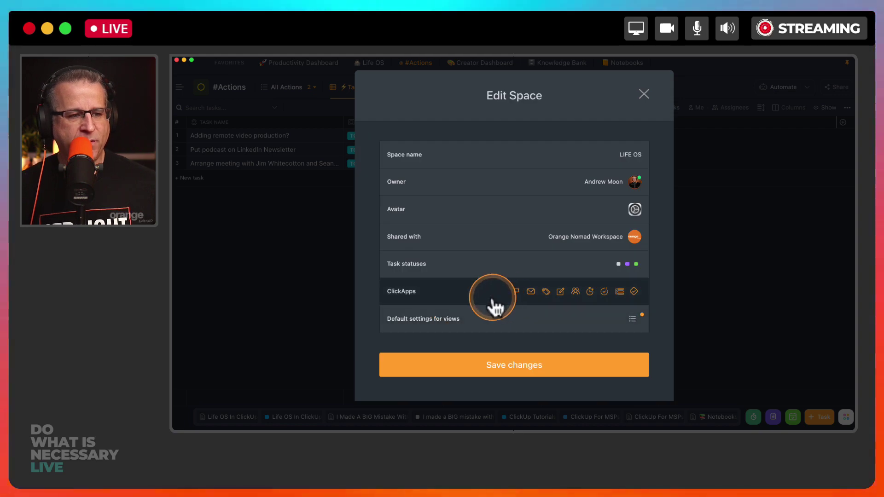
left_click(487, 322)
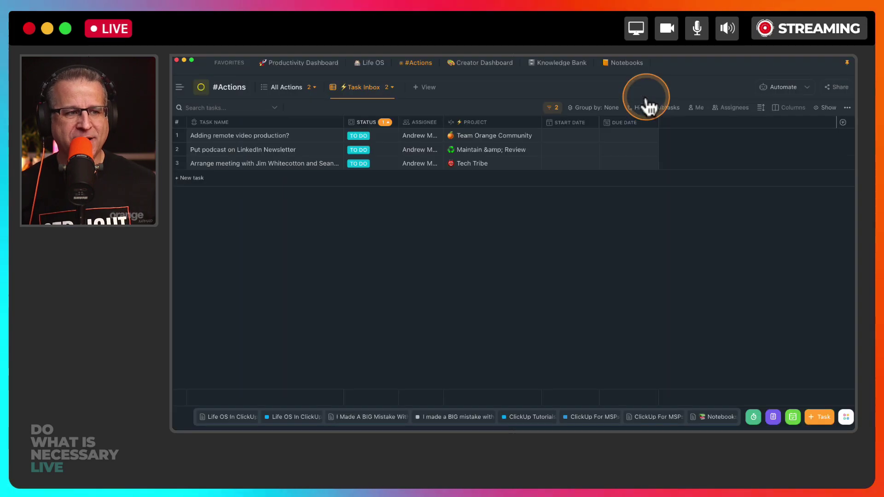
left_click(644, 95)
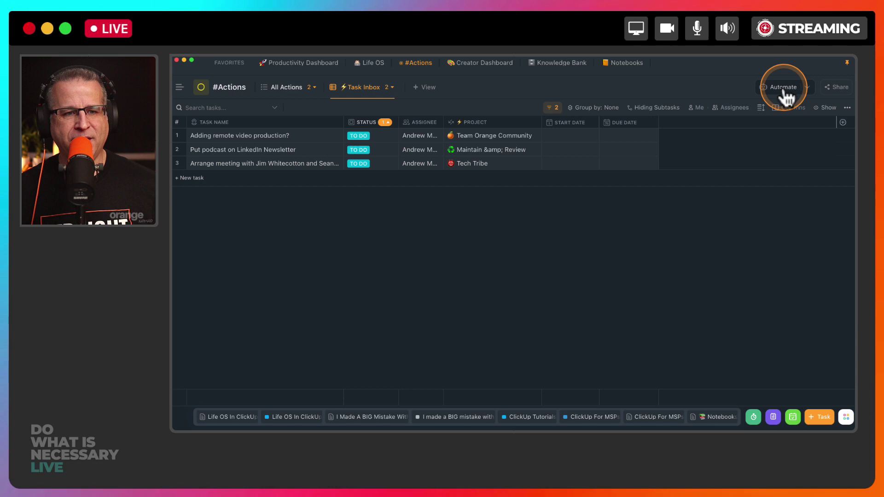
Step: Start adding an automation to #Actions, browsing the Creation category of automations
left_click(785, 89)
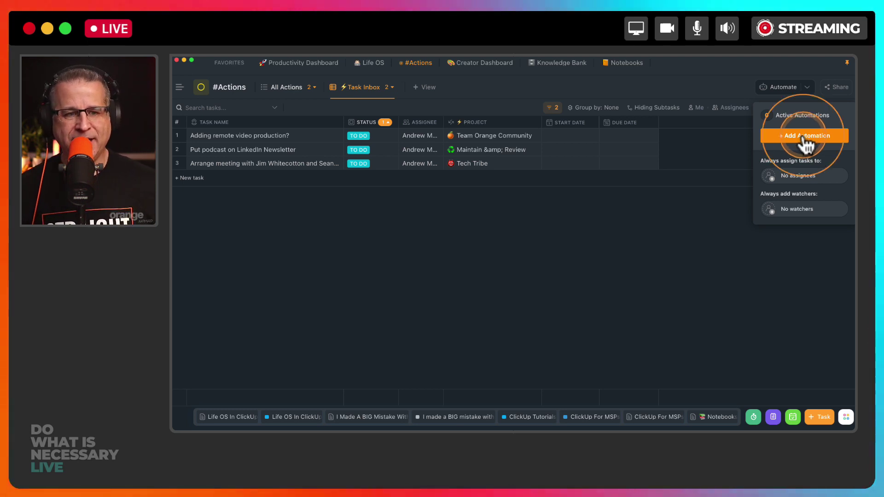
left_click(805, 138)
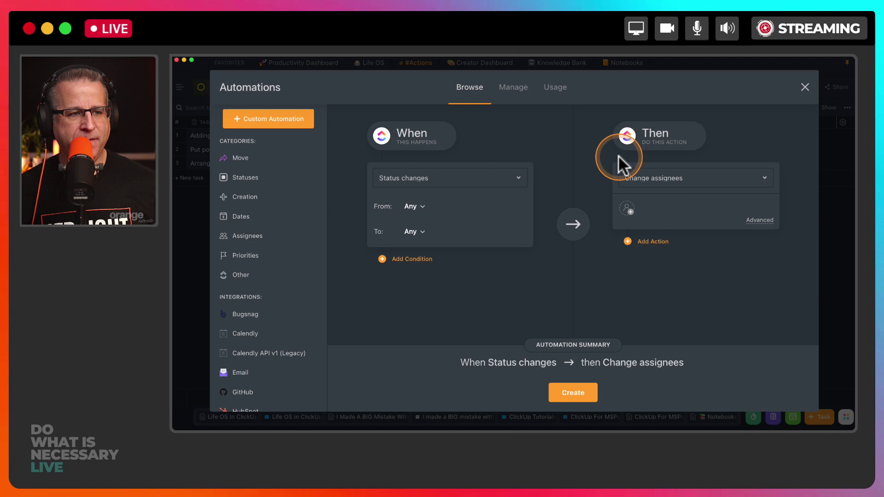
left_click(243, 199)
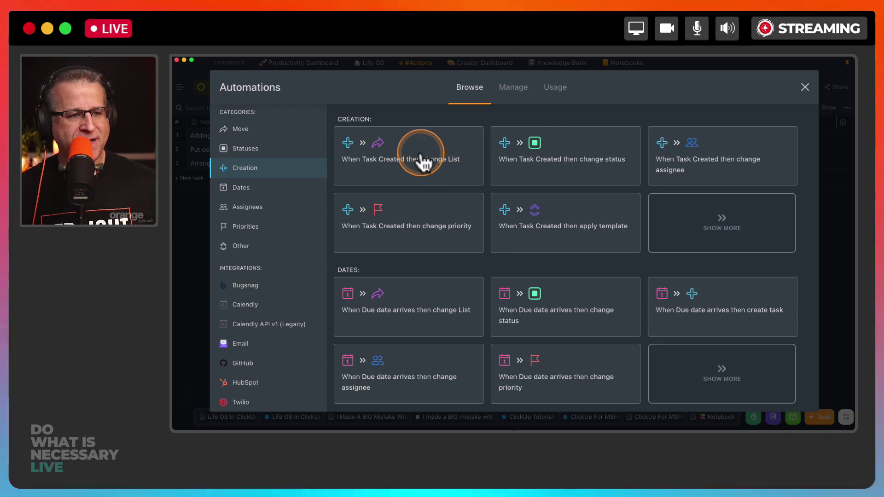
scroll(258, 139, "up", 2)
Step: Begin a custom automation for #Actions with the trigger set to Task created
left_click(266, 125)
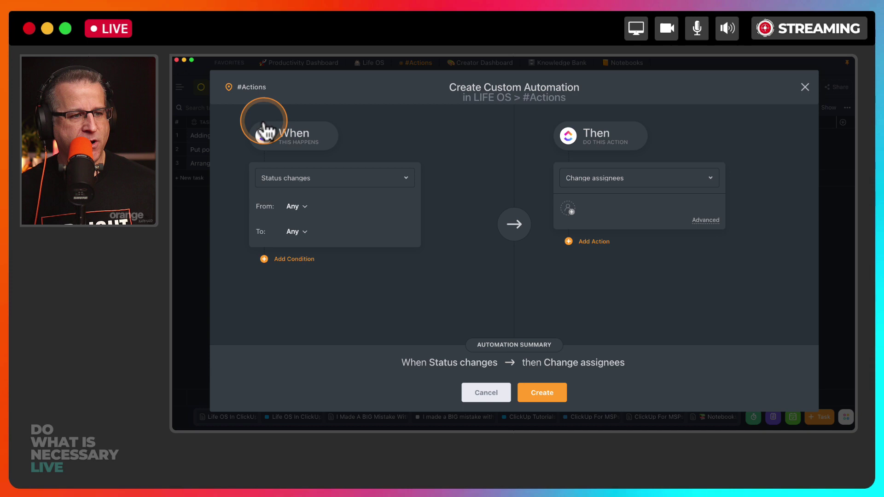
left_click(305, 181)
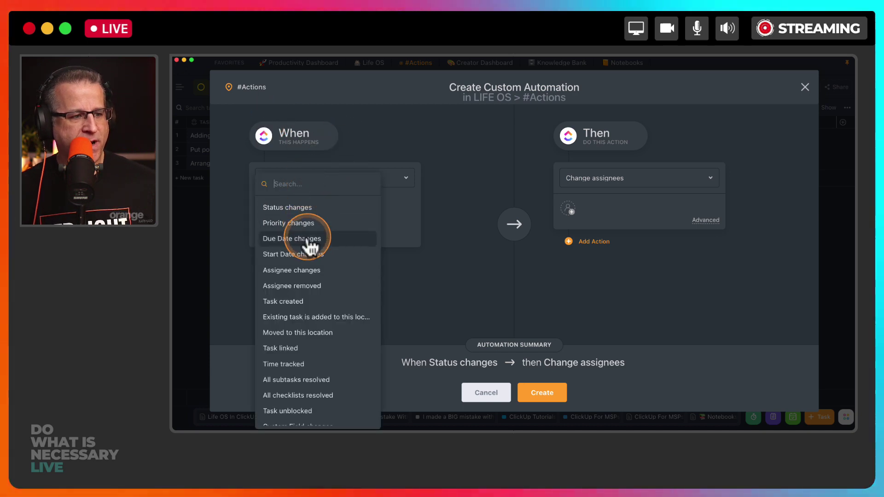
left_click(293, 304)
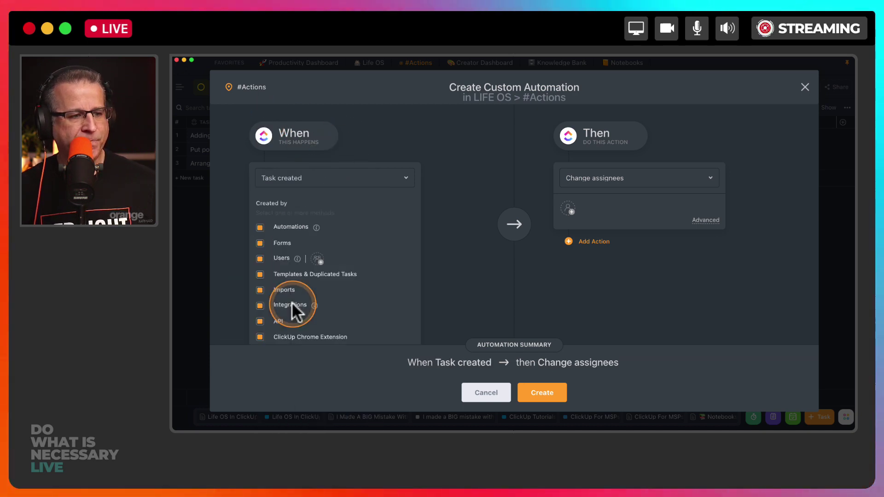
scroll(355, 247, "down", 2)
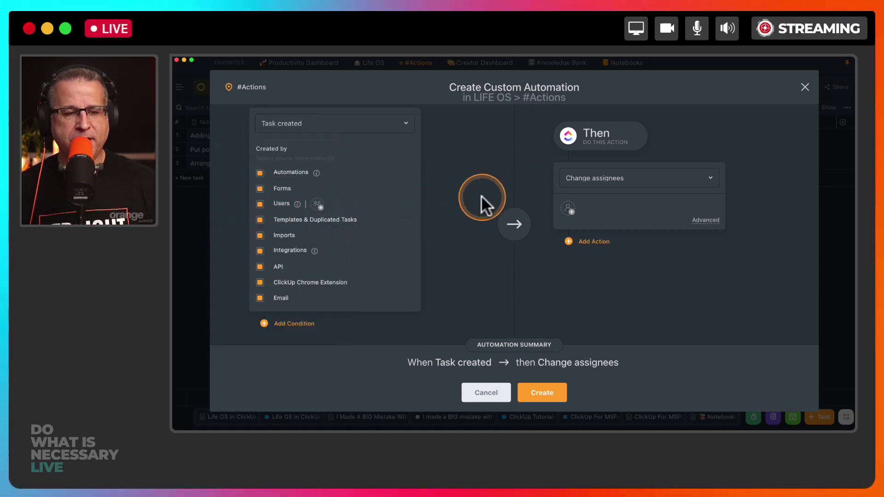
Step: Set the automation's action to Set Custom Field and review the available fields
left_click(673, 180)
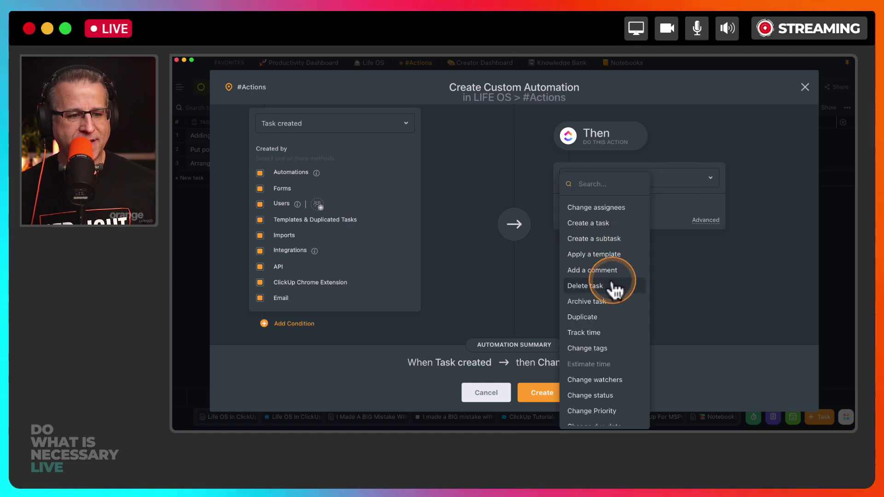
scroll(605, 356, "down", 2)
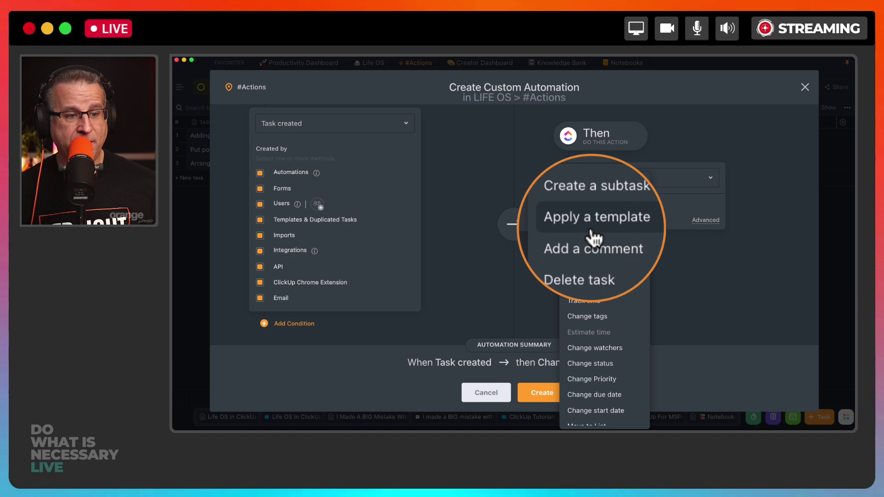
scroll(594, 237, "down", 3)
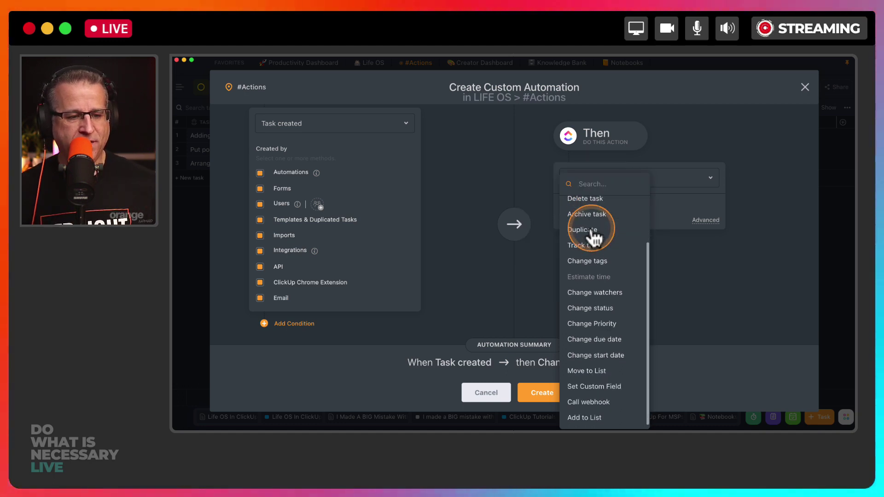
left_click(586, 392)
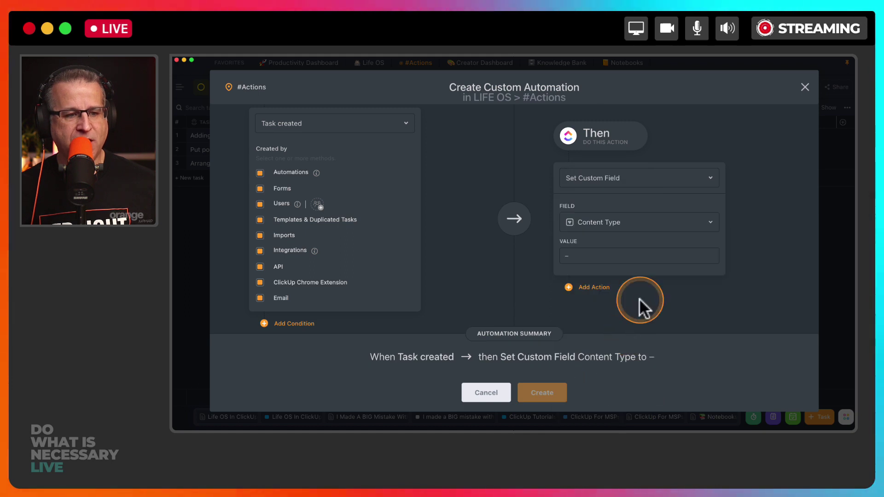
left_click(607, 230)
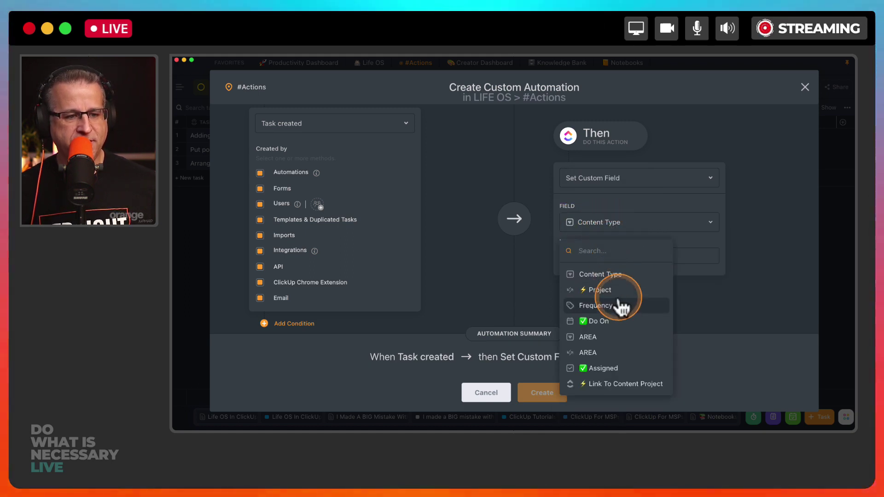
left_click(712, 309)
Step: Discard the draft custom automation and switch to the Productivity Dashboard
left_click(805, 87)
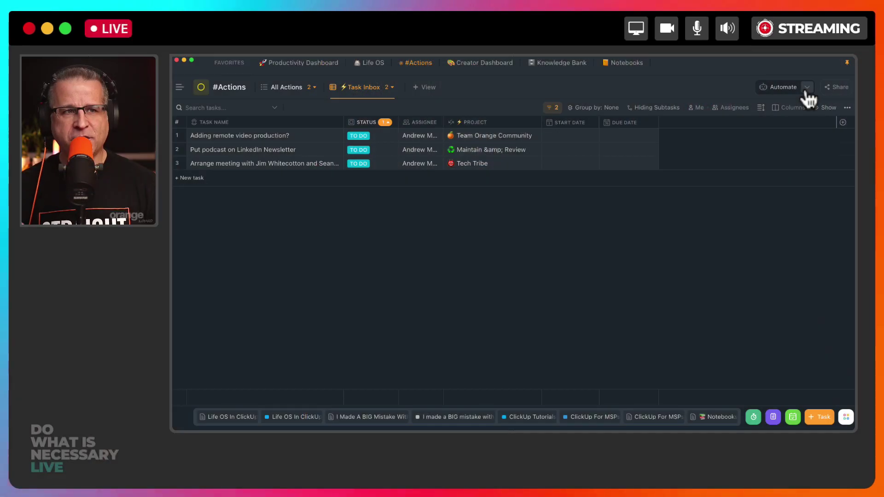
left_click(328, 63)
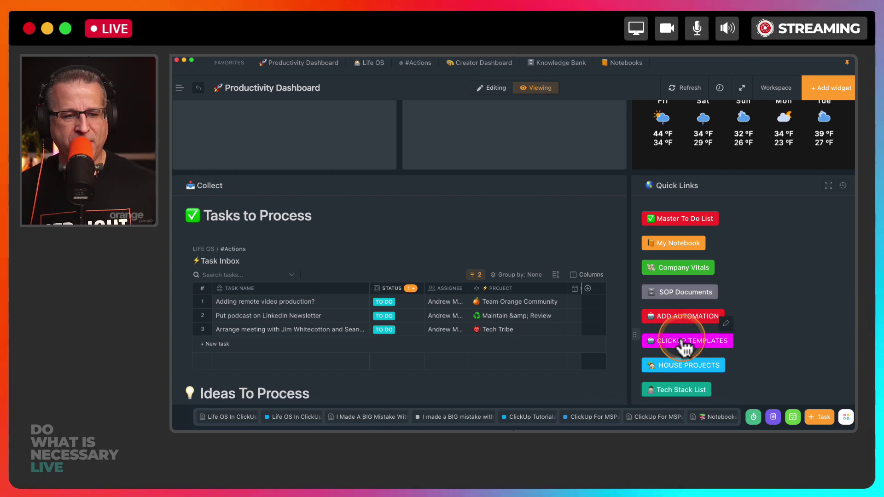
Step: Open the ClickUp Templates library, view the DWIN Podcast Production Checklist, then close it
left_click(683, 343)
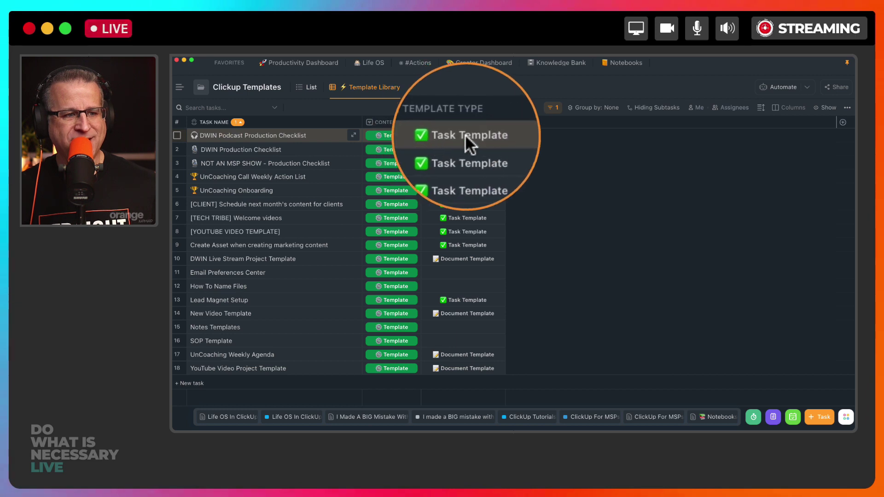
left_click(353, 135)
scroll(410, 212, "down", 5)
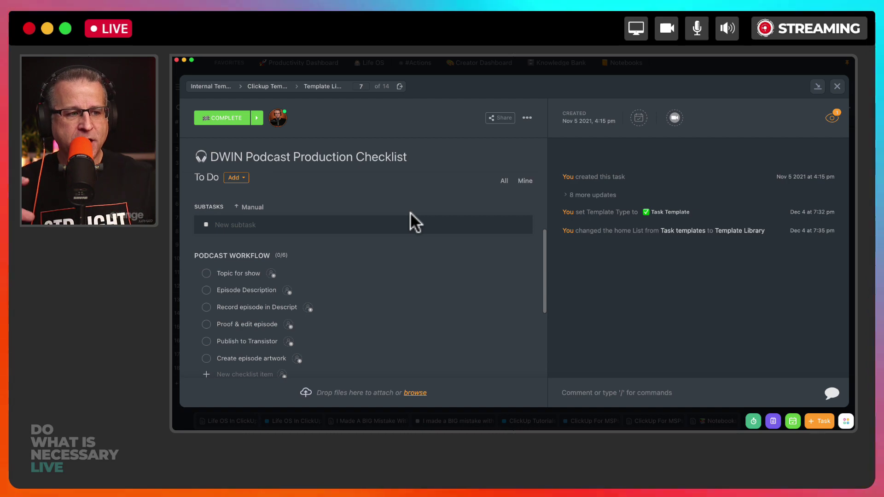
left_click(838, 86)
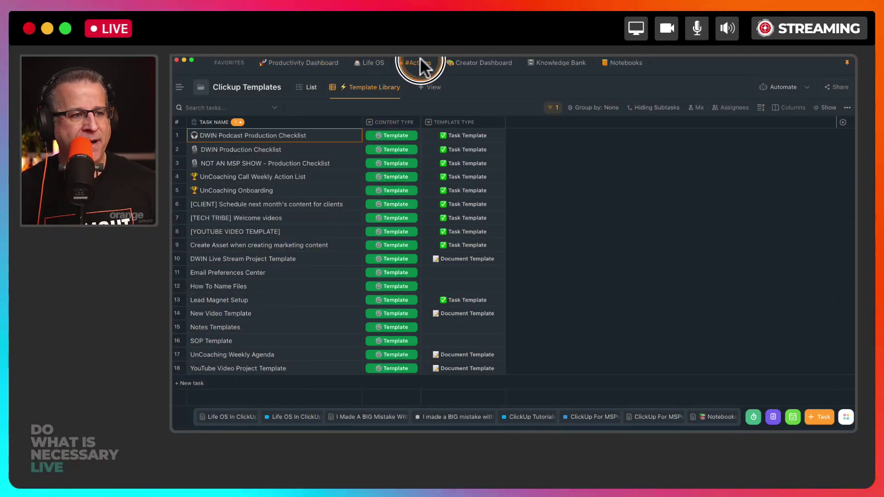
Step: Open Manage Custom Fields for the #Actions list to view Project, Frequency and Do On
left_click(418, 63)
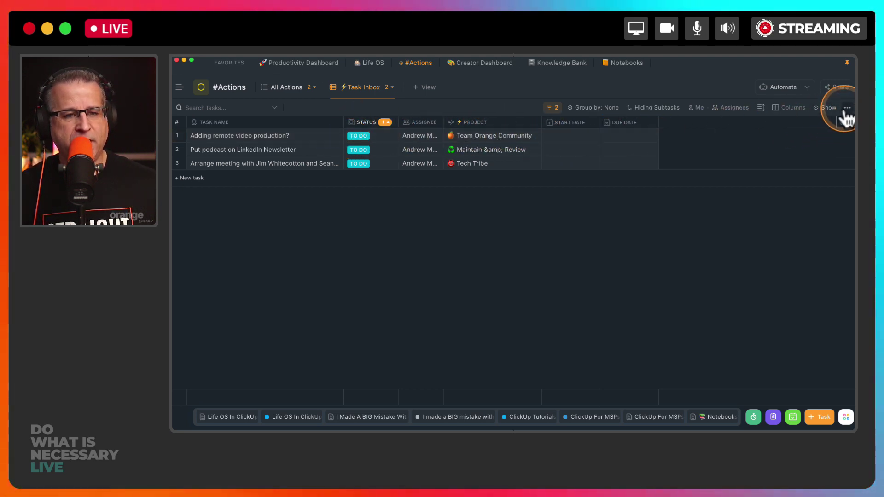
left_click(807, 86)
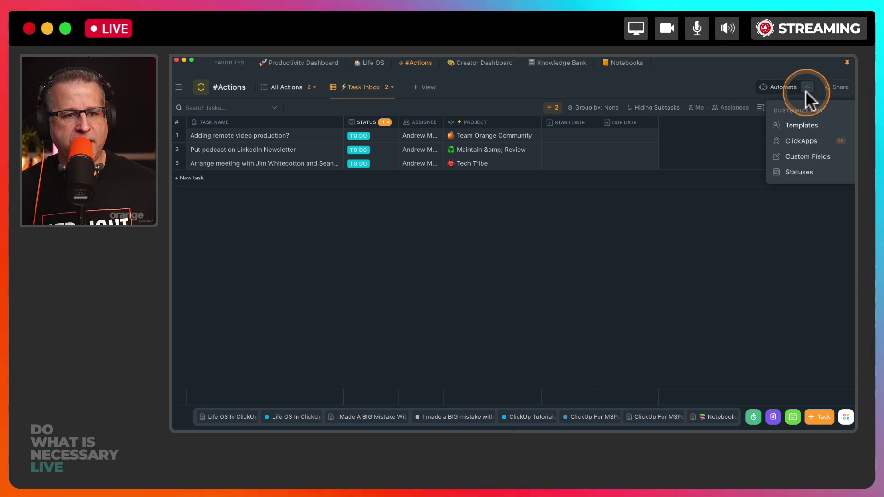
left_click(801, 162)
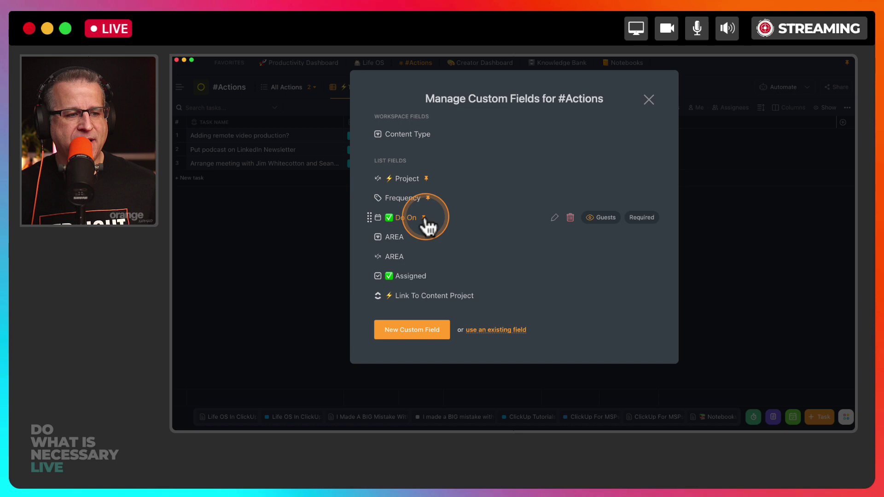
Step: Show Frequency as a column in the #Actions Task Inbox and preview its choices
left_click(649, 100)
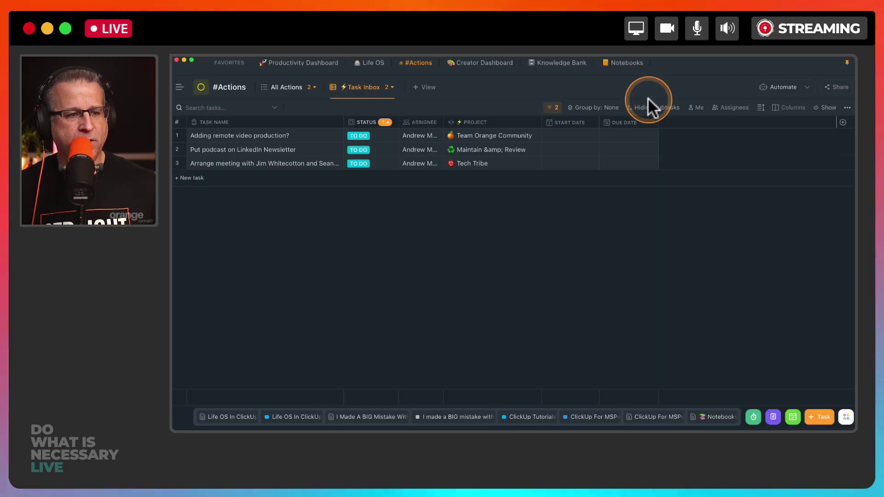
left_click(842, 123)
left_click(760, 141)
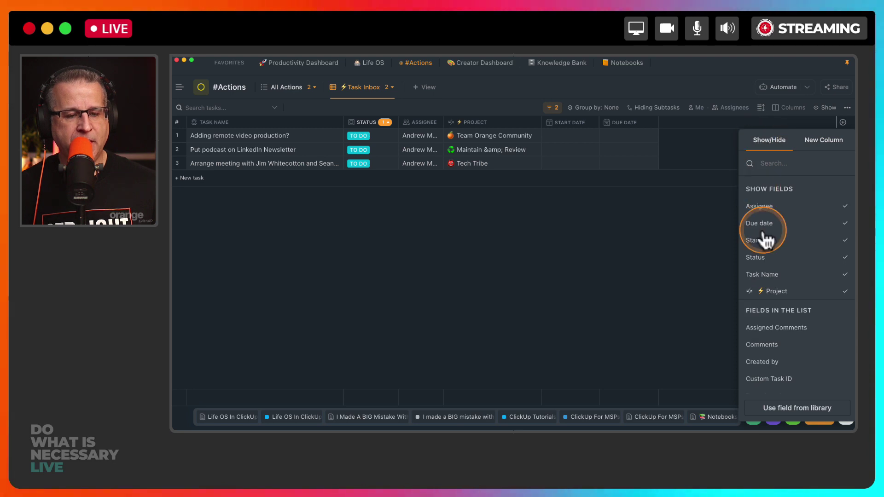
scroll(766, 240, "down", 6)
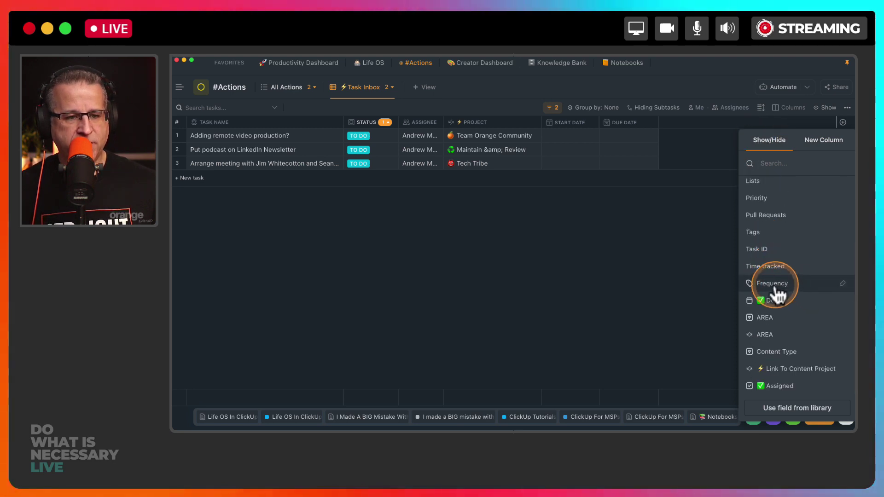
left_click(774, 284)
left_click(703, 226)
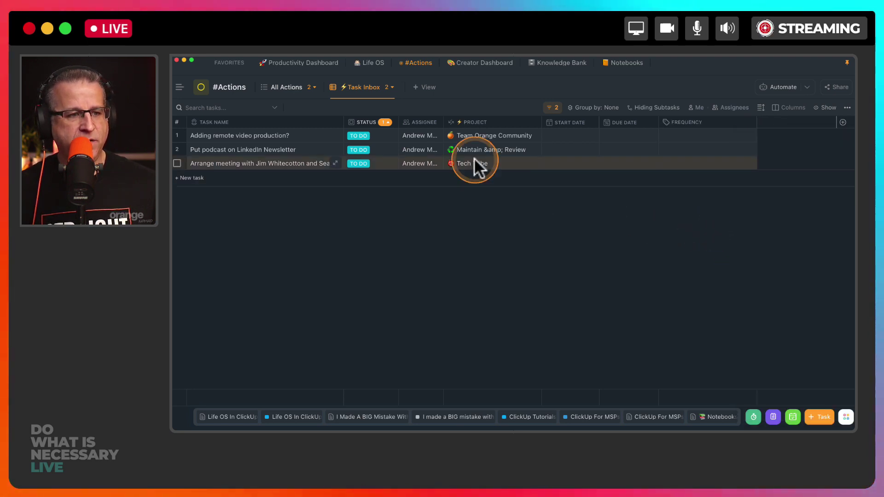
left_click(706, 134)
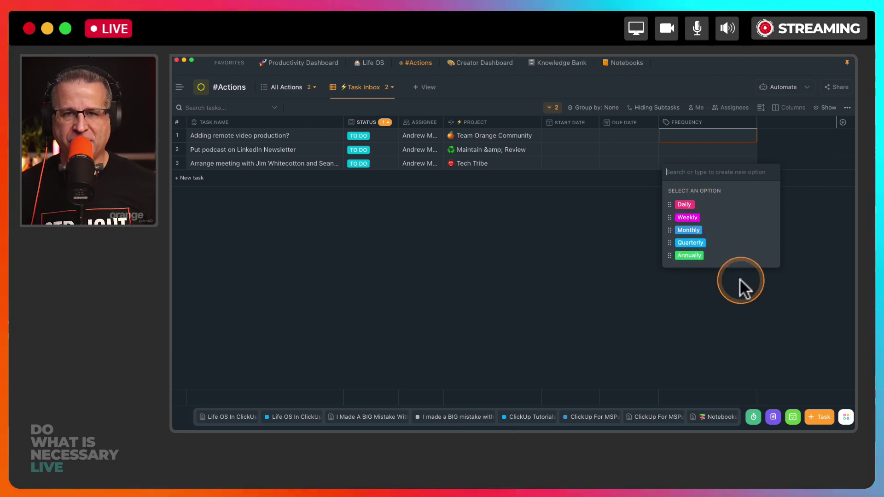
left_click(749, 322)
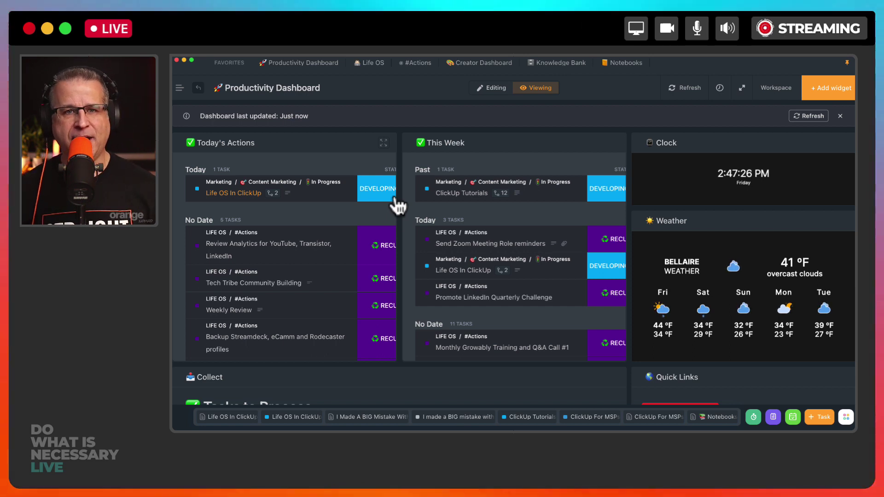
left_click(257, 139)
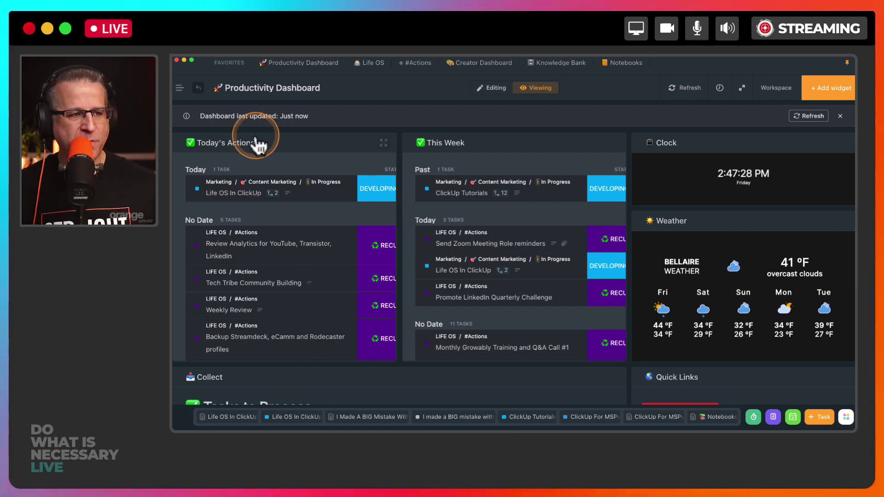
left_click(180, 88)
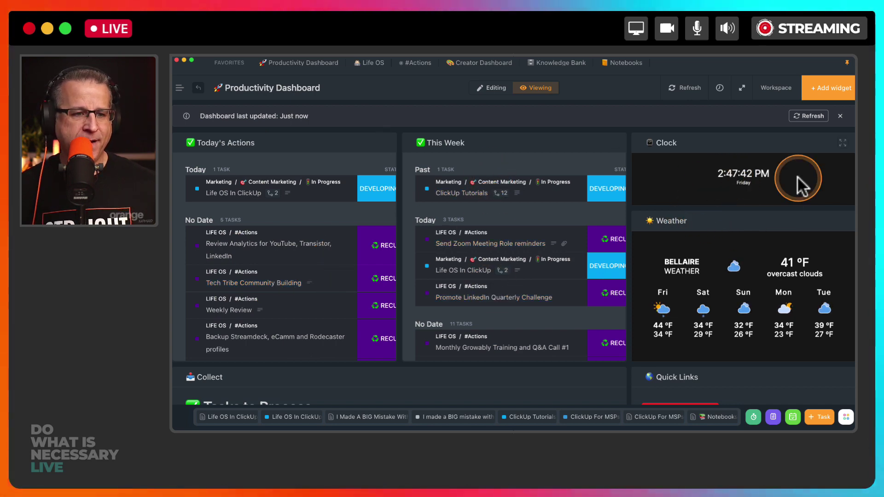
scroll(732, 275, "down", 5)
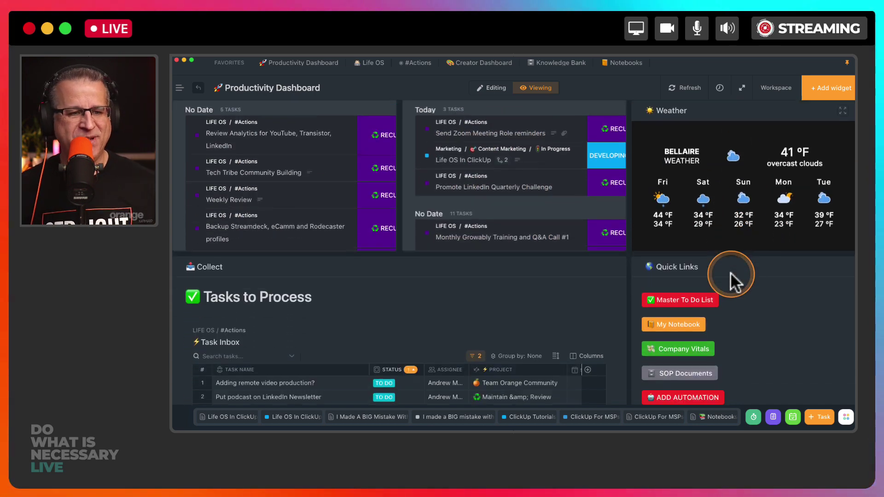
scroll(446, 305, "down", 5)
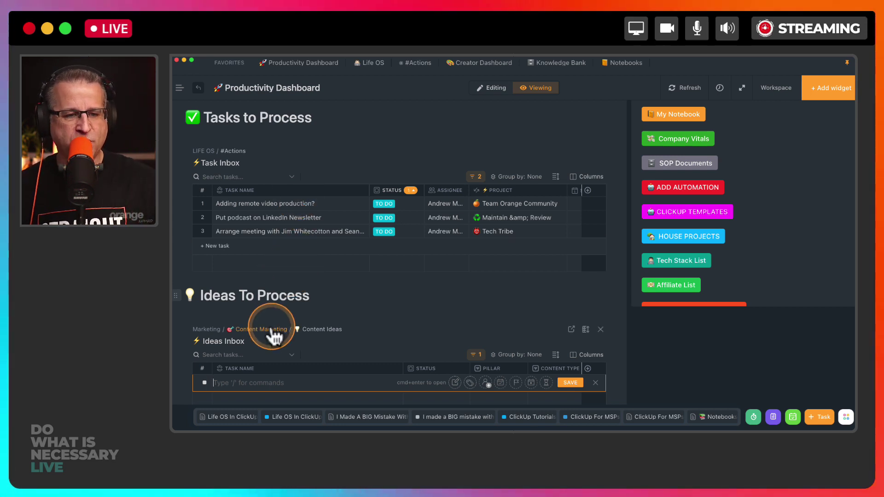
scroll(723, 226, "up", 6)
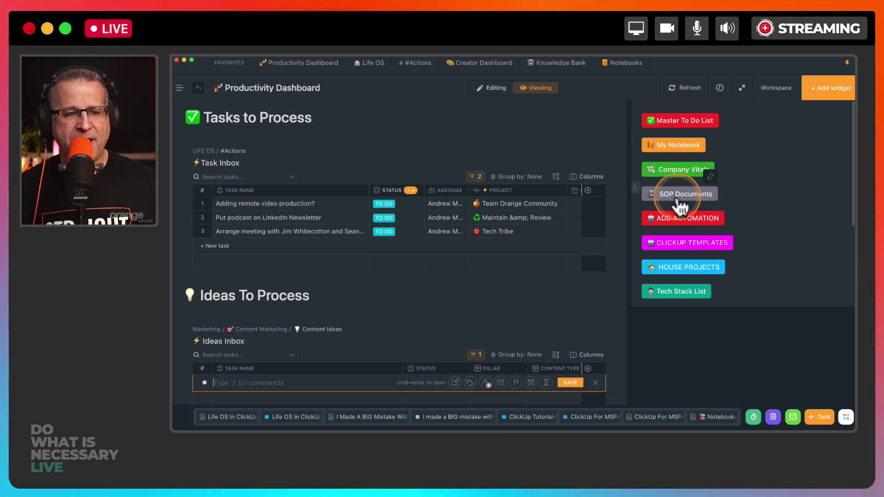
scroll(679, 203, "up", 1)
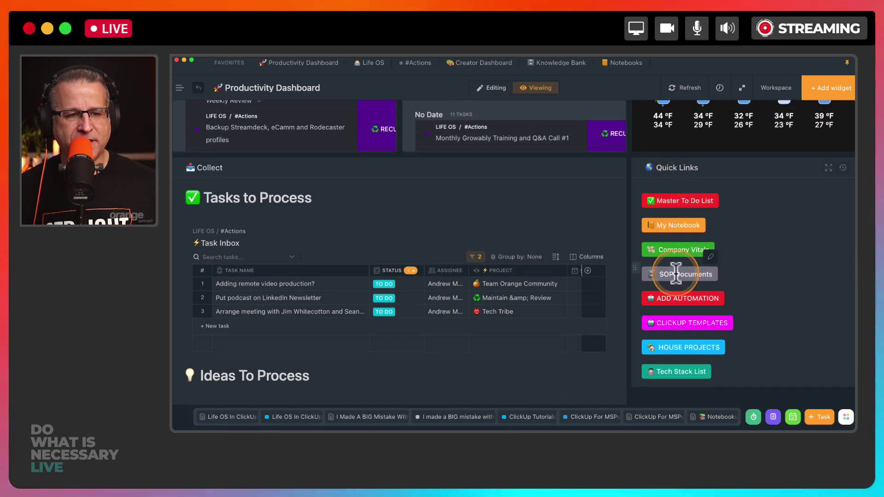
Step: Go from the Life OS page through In Progress to the Content Database page
left_click(368, 64)
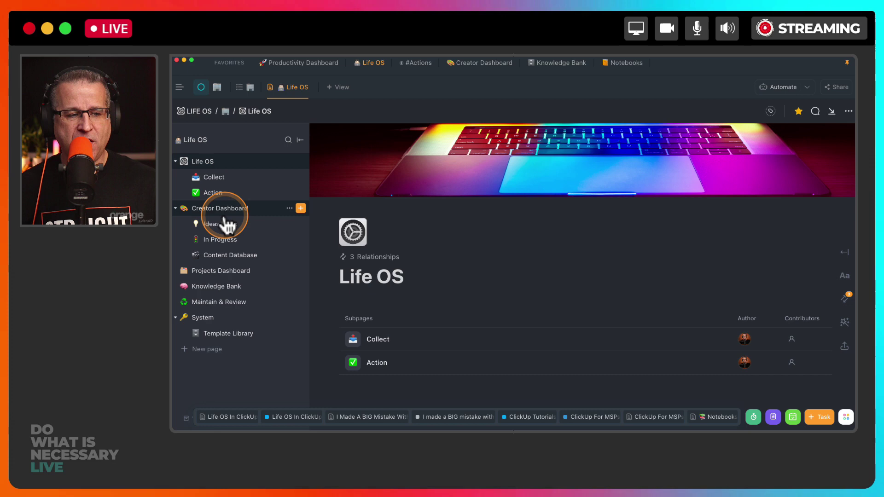
left_click(220, 247)
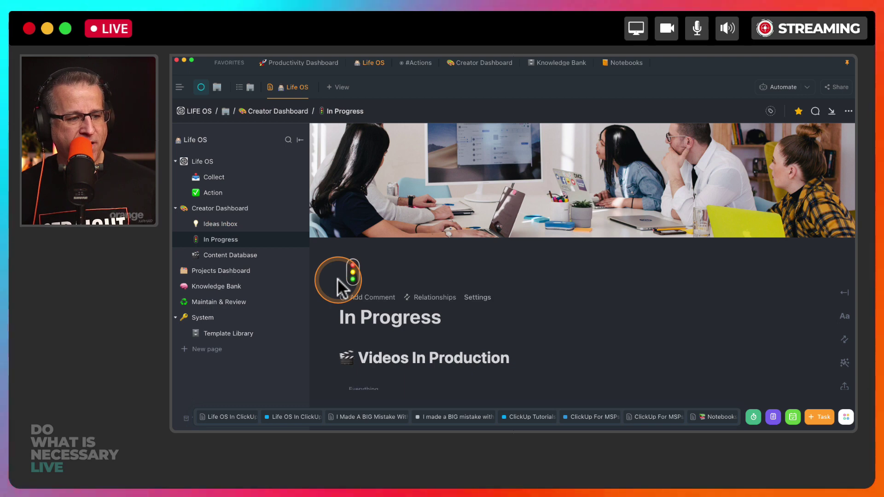
scroll(338, 282, "down", 4)
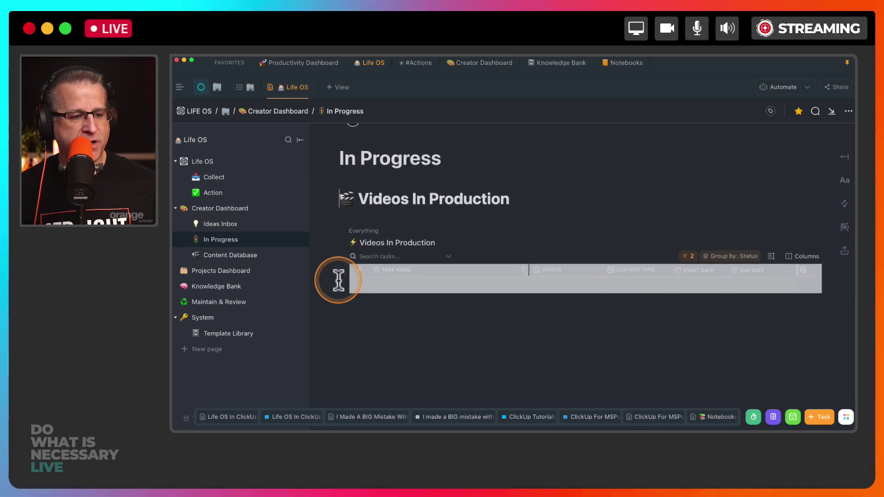
scroll(338, 280, "down", 2)
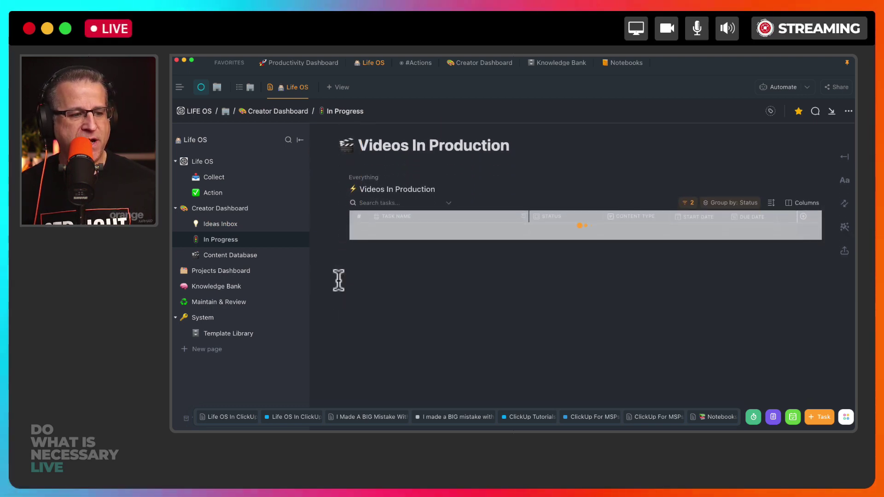
left_click(238, 256)
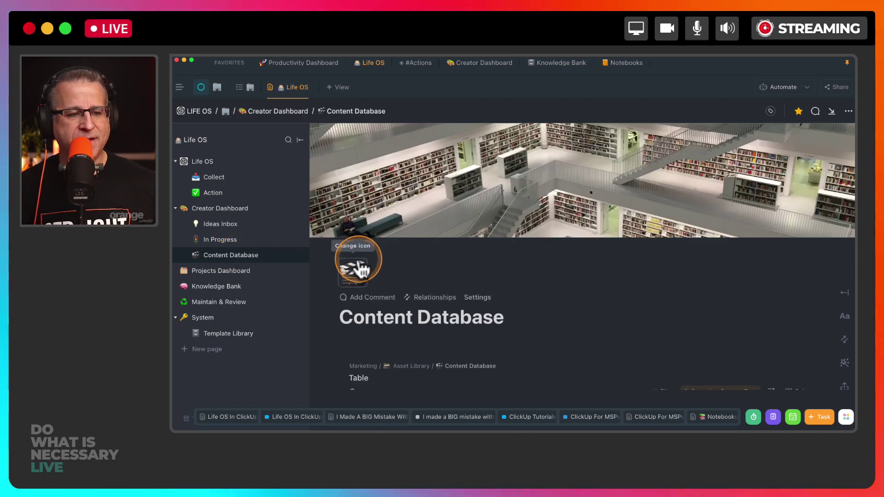